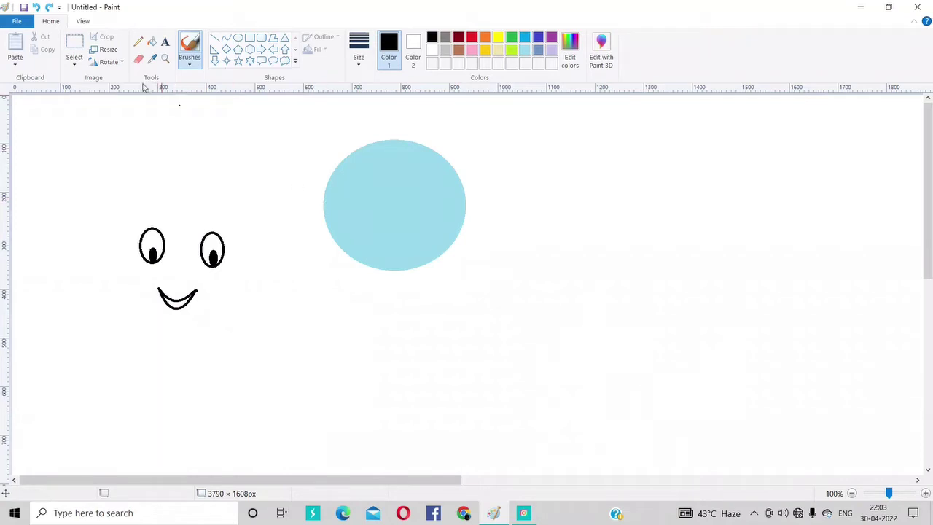
Step: Move the eyes and mouth onto the blue circle as a rectangular selection with transparent selection turned on
click(75, 45)
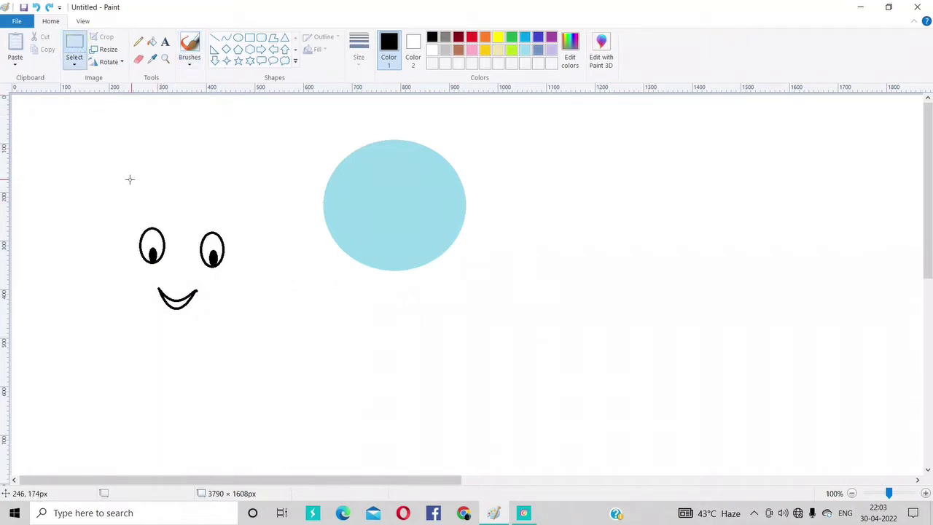
drag(115, 178, 244, 347)
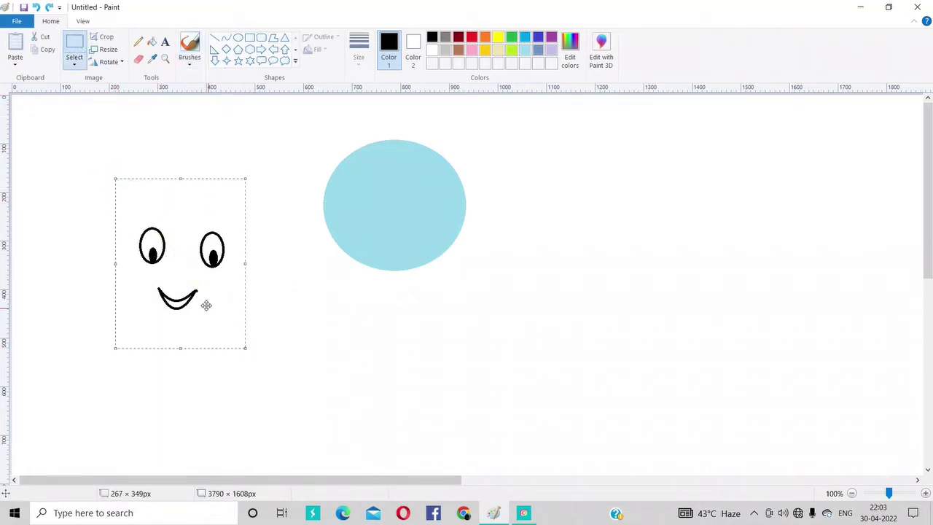
drag(223, 277, 396, 196)
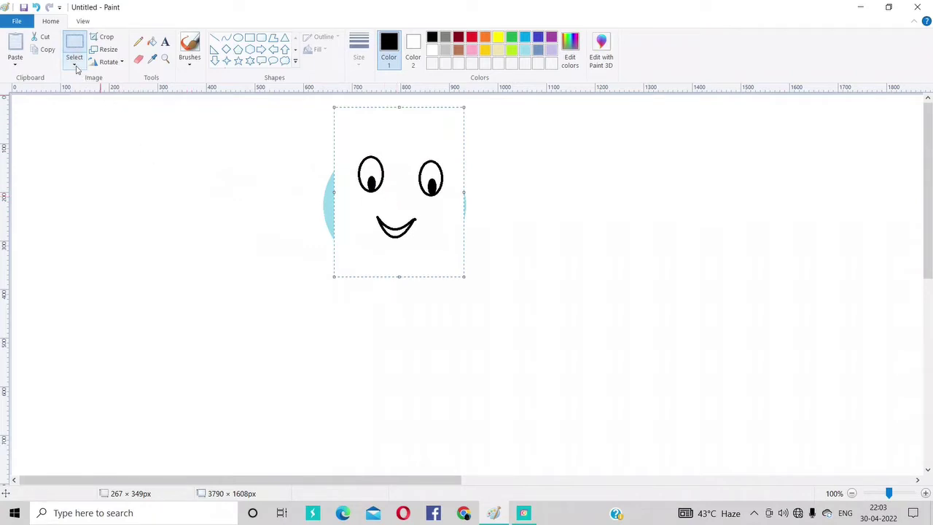
click(75, 66)
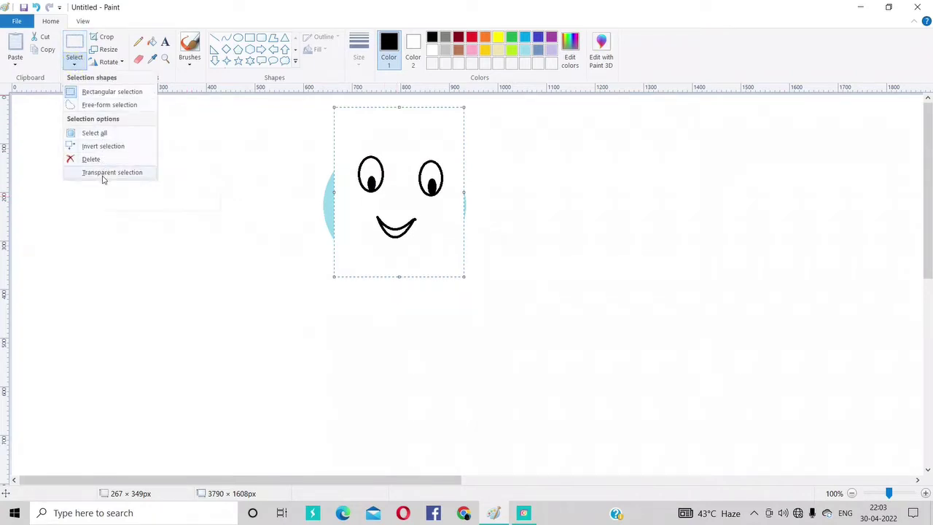
click(102, 175)
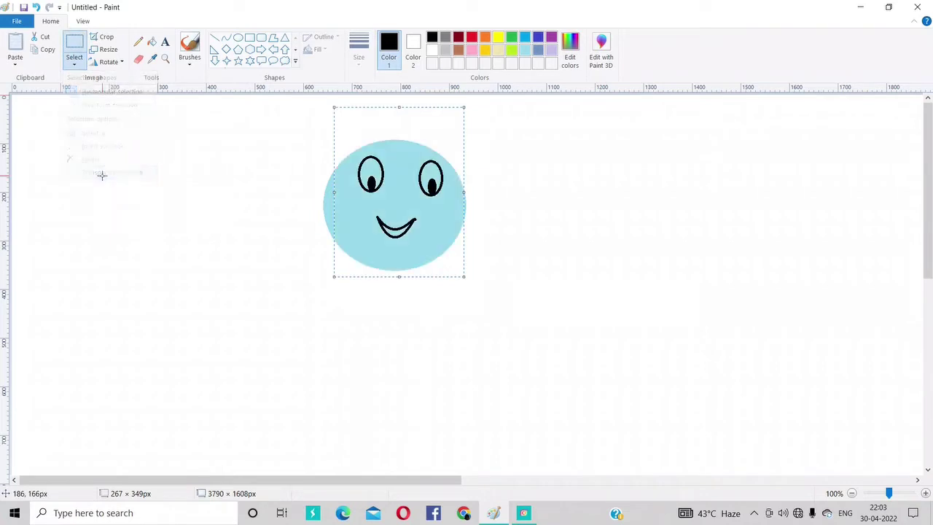
click(410, 155)
drag(411, 155, 401, 180)
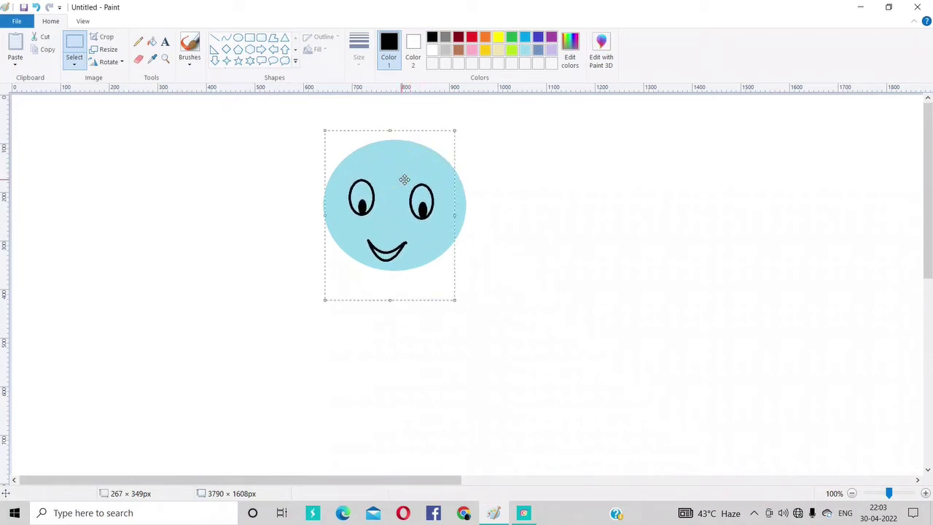
click(537, 194)
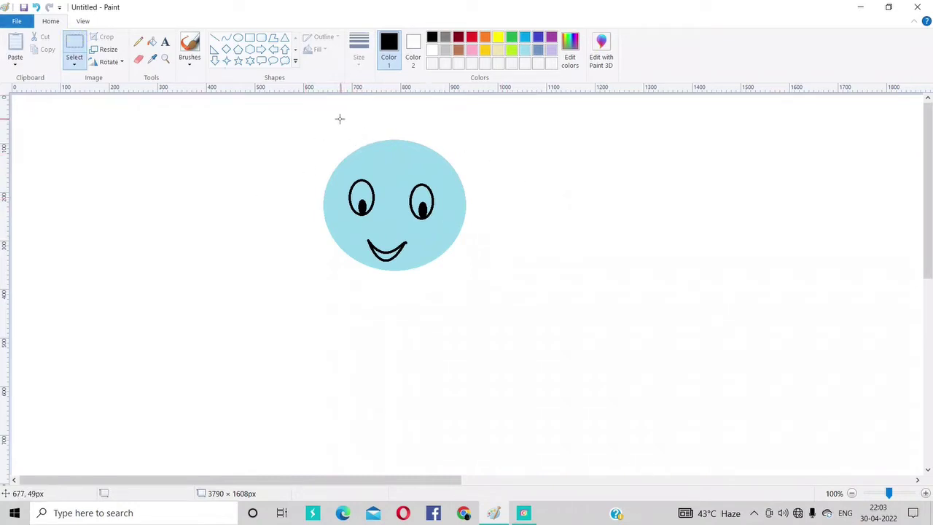
Step: Select the blue face and smear a continuous trail of its copies across the canvas
drag(307, 146, 499, 298)
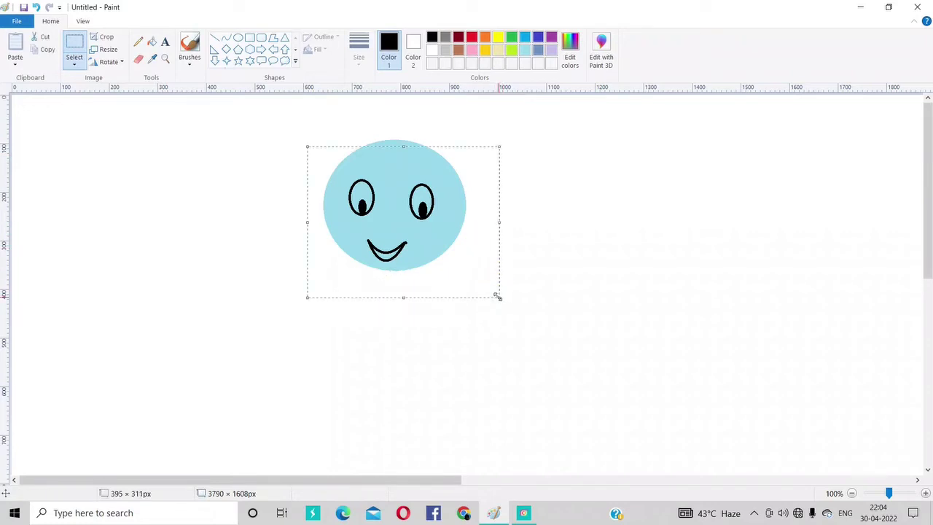
click(73, 63)
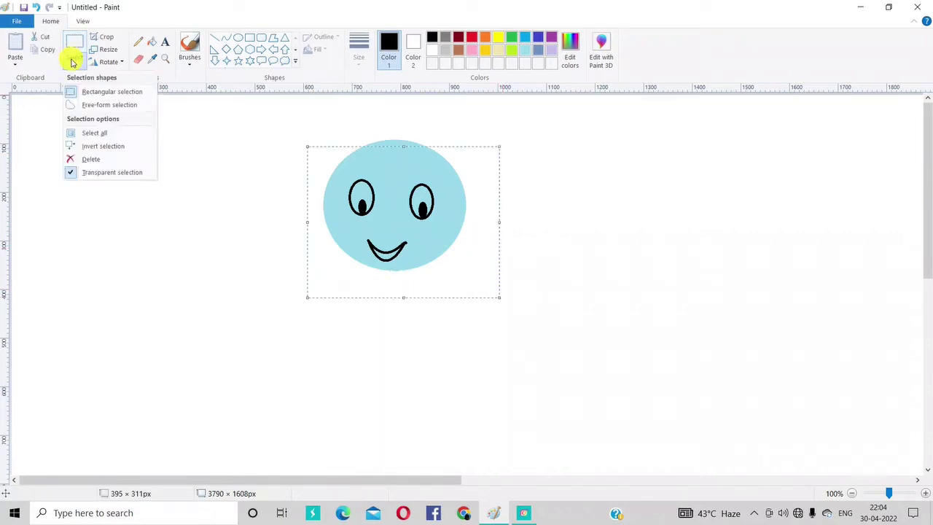
click(393, 220)
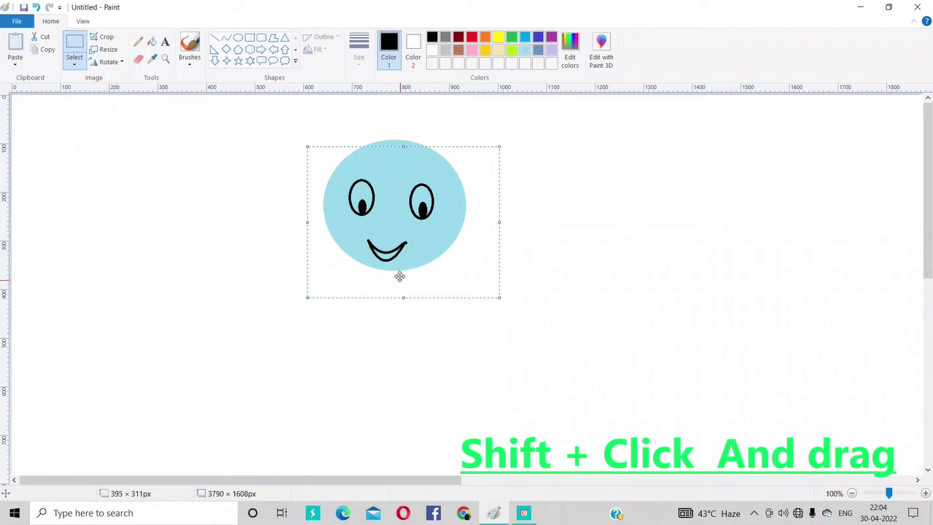
mouse_move(389, 197)
mouse_down()
mouse_move(577, 398)
mouse_move(333, 385)
mouse_move(203, 222)
mouse_move(187, 286)
mouse_move(354, 400)
mouse_up()
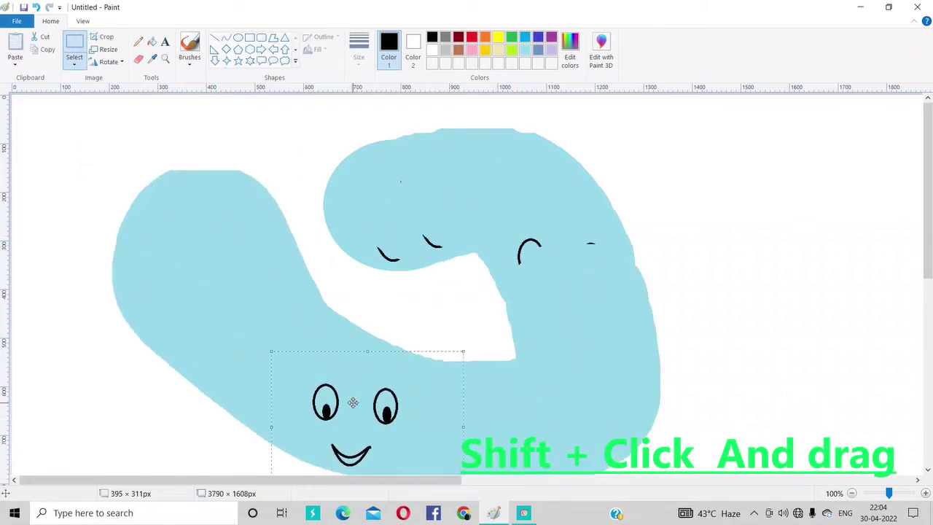
click(355, 391)
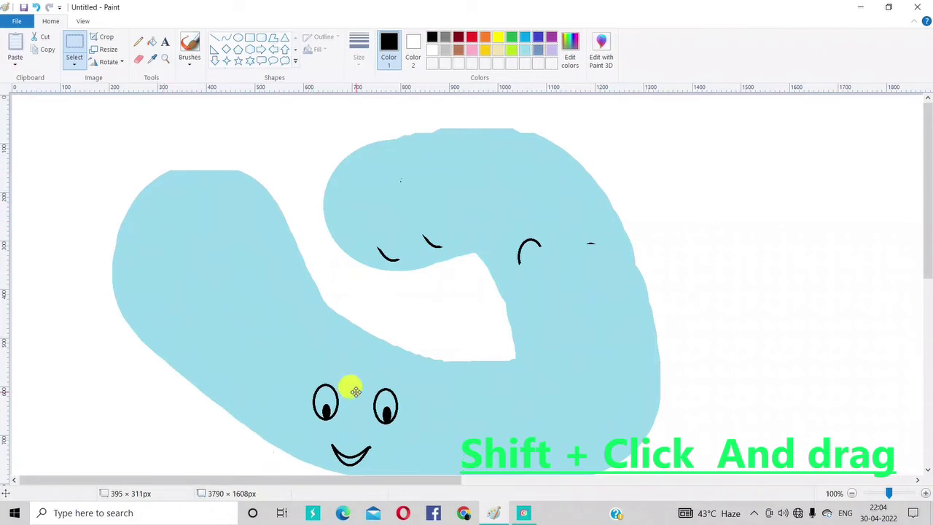
Step: Undo the face trail and the move of the eyes and mouth onto the circle
key(ctrl+z)
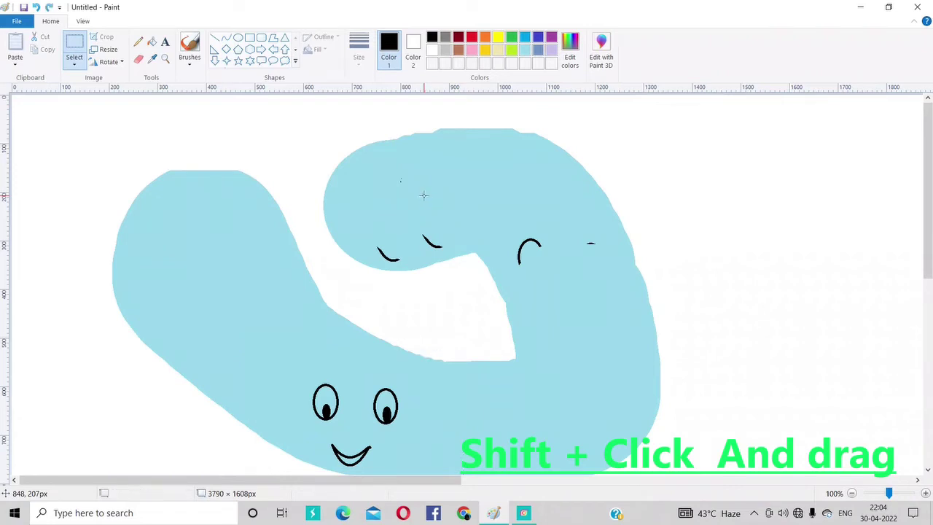
key(ctrl+z)
key(ctrl+z)
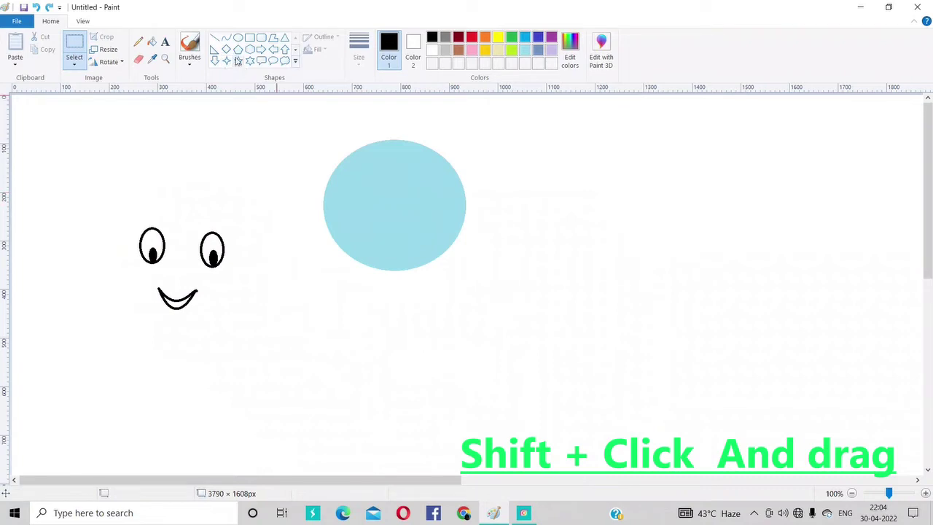
Step: Draw a five-point star about 246 × 232 px in the empty area beside the blue circle, with an orange outline
click(237, 60)
drag(594, 166, 716, 280)
click(484, 37)
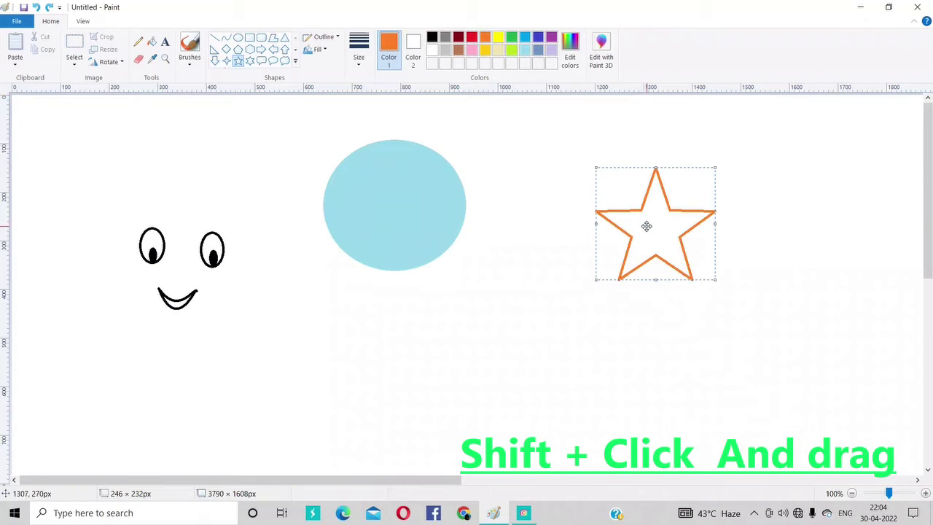
Step: Select the orange star with transparent selection on and smear a trail of its copies across the canvas
click(73, 44)
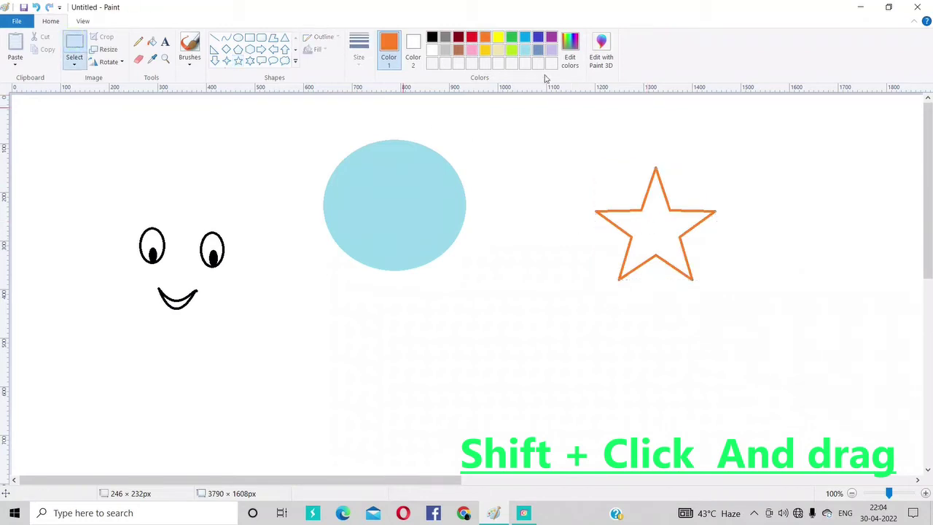
drag(595, 150, 722, 307)
click(74, 63)
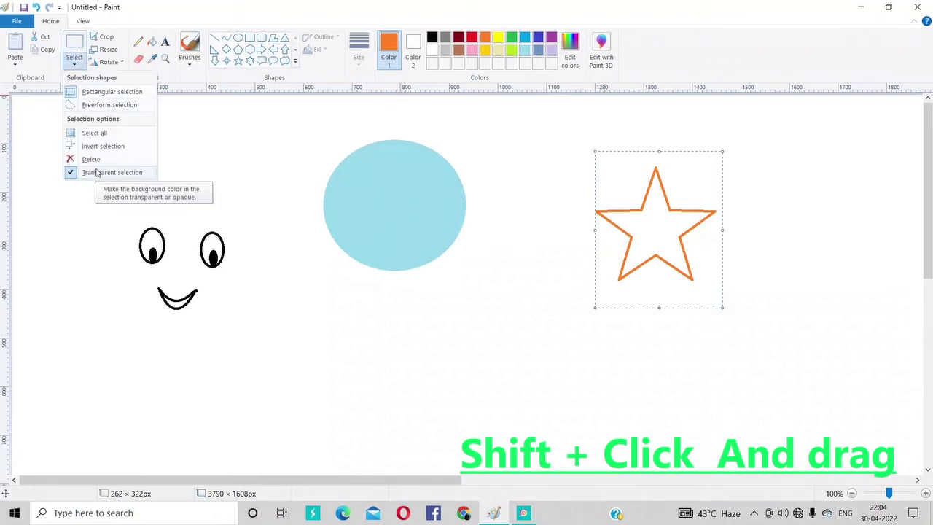
shift+click(654, 228)
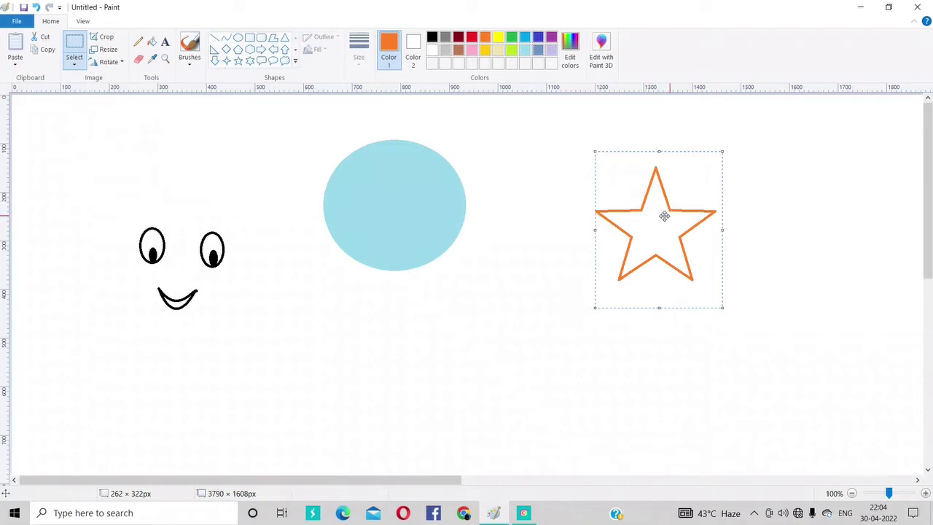
mouse_move(654, 218)
mouse_down()
mouse_move(741, 224)
mouse_move(805, 327)
mouse_up()
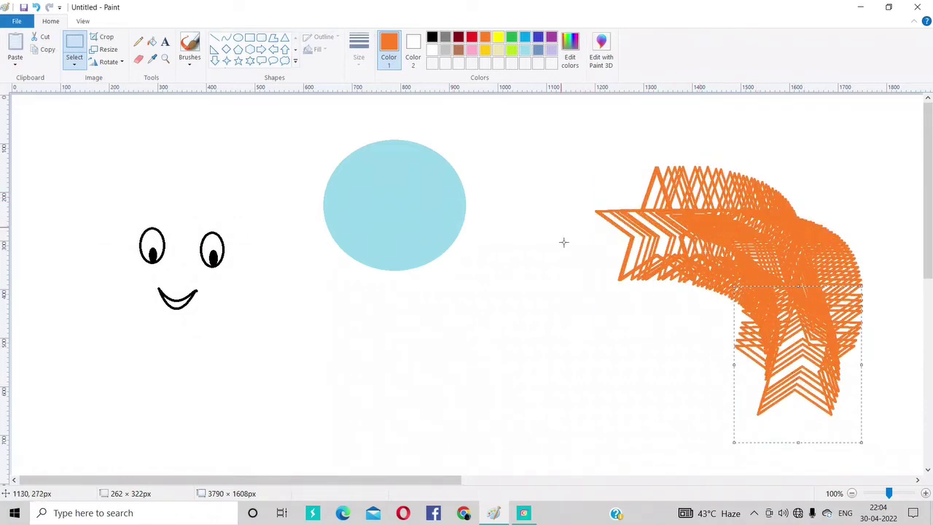
mouse_move(804, 354)
mouse_down()
mouse_move(637, 404)
mouse_move(493, 246)
mouse_move(608, 161)
mouse_move(800, 253)
mouse_move(567, 347)
mouse_move(284, 109)
mouse_move(238, 206)
mouse_move(371, 377)
mouse_move(481, 417)
mouse_move(382, 415)
mouse_move(161, 215)
mouse_move(119, 155)
mouse_up()
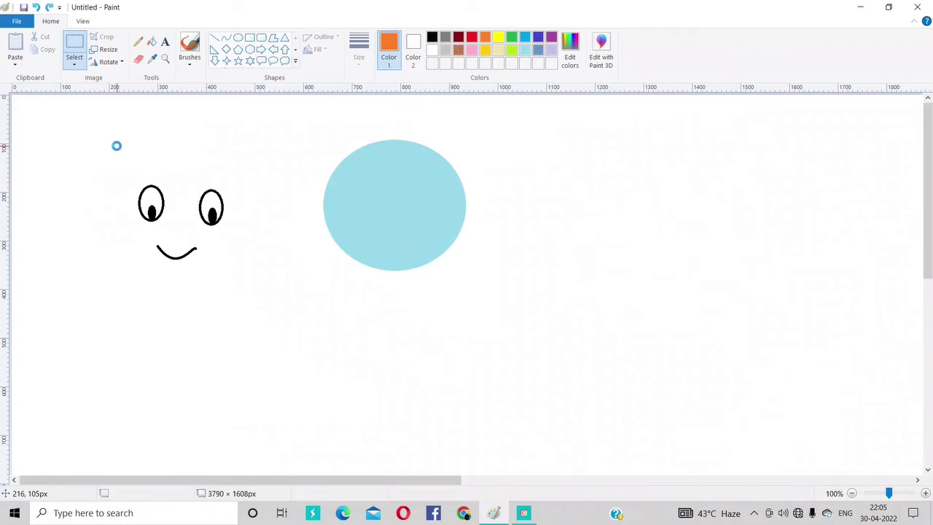
Step: Undo the edits back to the unfilled black circle outline, without the star and its trail
key(ctrl+z)
key(ctrl+z)
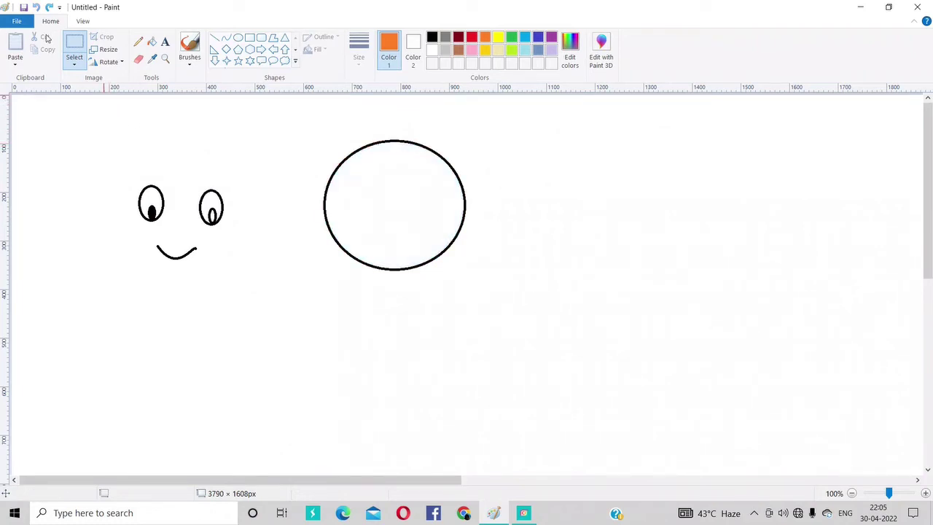
Step: Outline the eye with the filled pupil using free-form selection
click(73, 60)
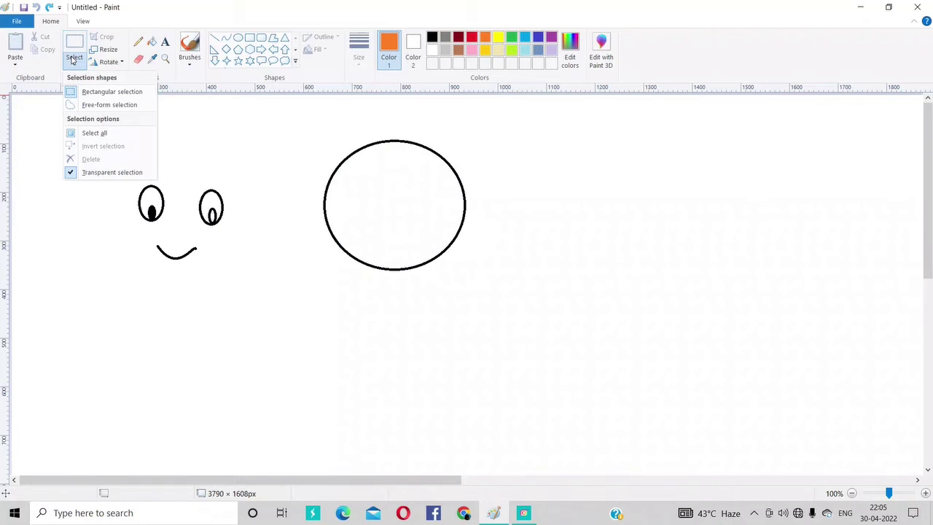
click(271, 280)
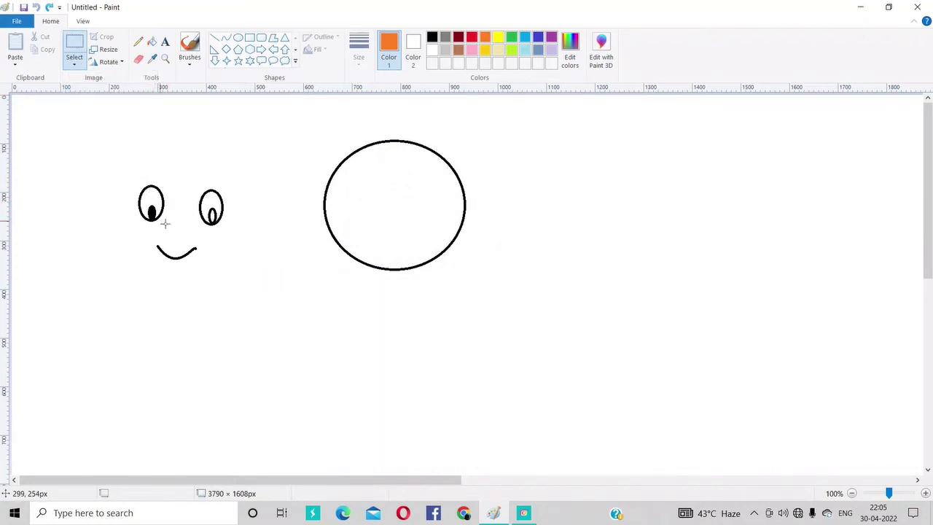
click(74, 62)
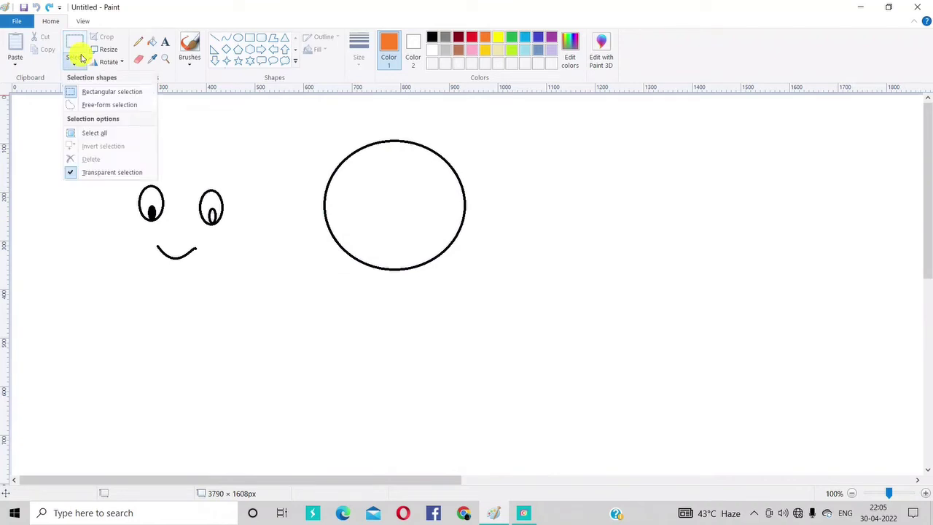
click(99, 105)
mouse_move(159, 186)
mouse_down()
mouse_move(165, 211)
mouse_move(139, 220)
mouse_move(134, 193)
mouse_move(150, 172)
mouse_move(161, 187)
mouse_up()
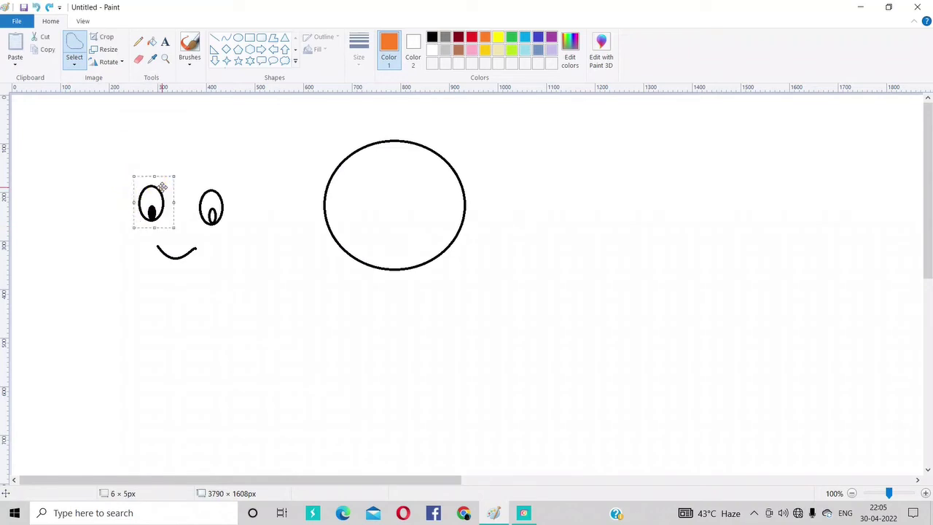
Step: Invert the selection and delete everything on the canvas except the selected eye
click(74, 64)
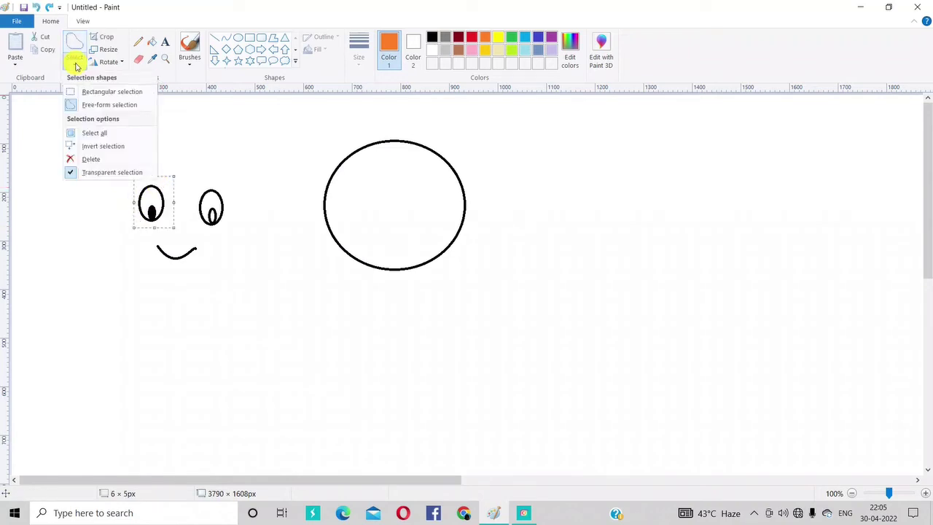
click(94, 149)
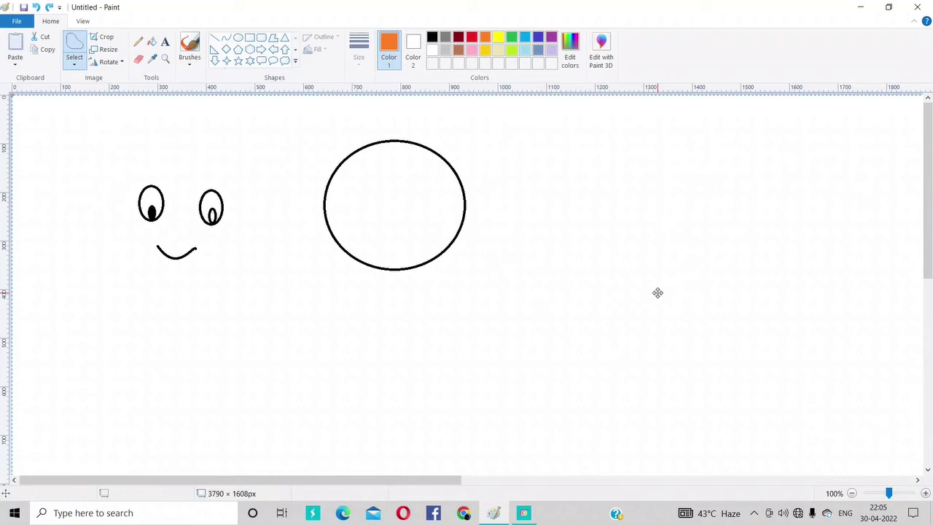
key(Delete)
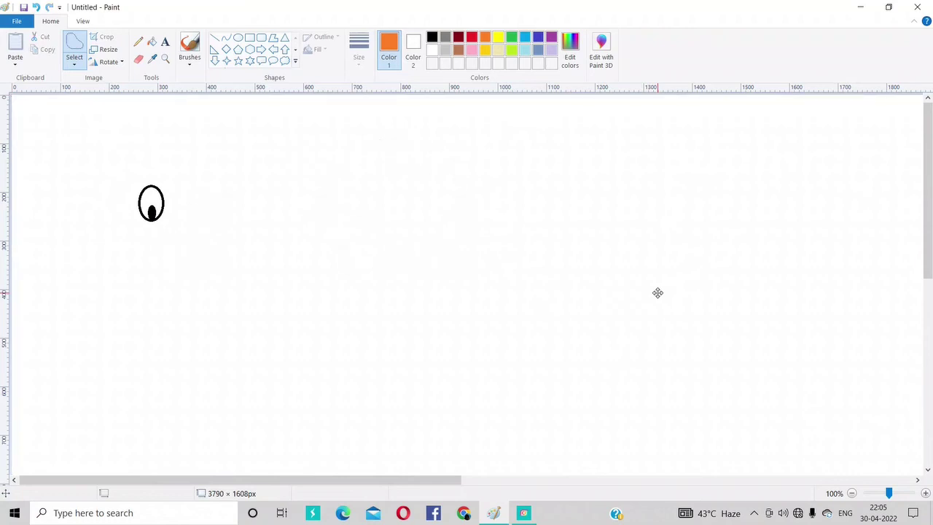